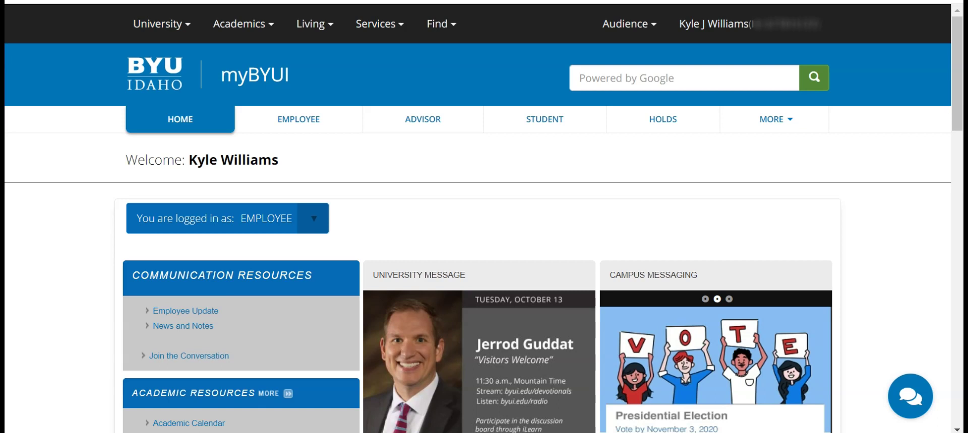
Step: Search the myBYUI site for 'I-Plan' to find the I-Plan Login result
{"action": "left_click", "coordinate": [647, 78]}
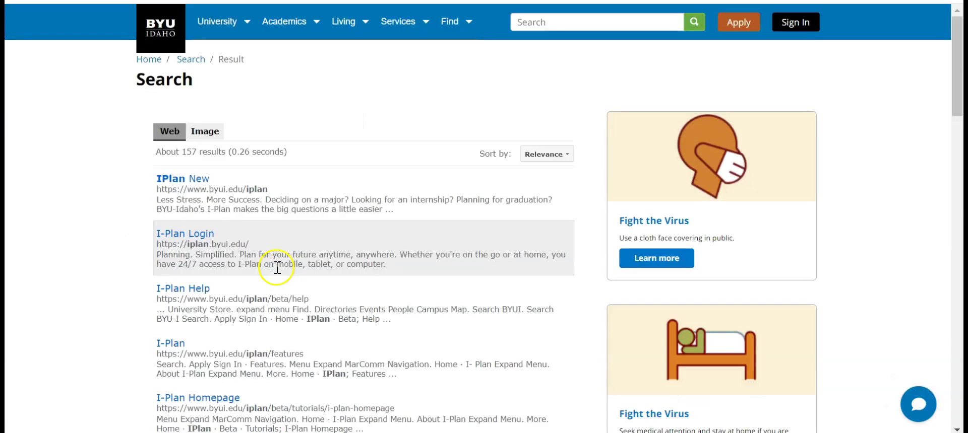
Step: Follow the I-Plan Login result to reach the I-Plan welcome dashboard
{"action": "left_click", "coordinate": [201, 235]}
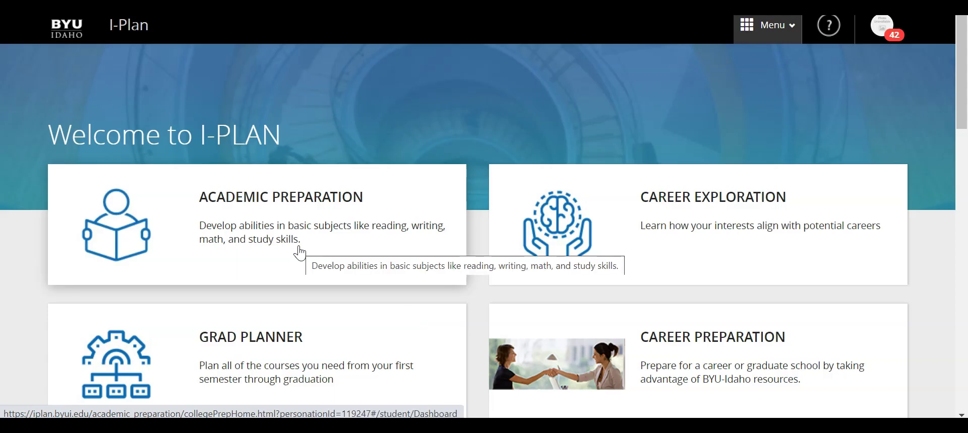
Step: Open My Plans and review declared plan testingr and alternate plans 22 and Plan 1
{"action": "left_click", "coordinate": [346, 357]}
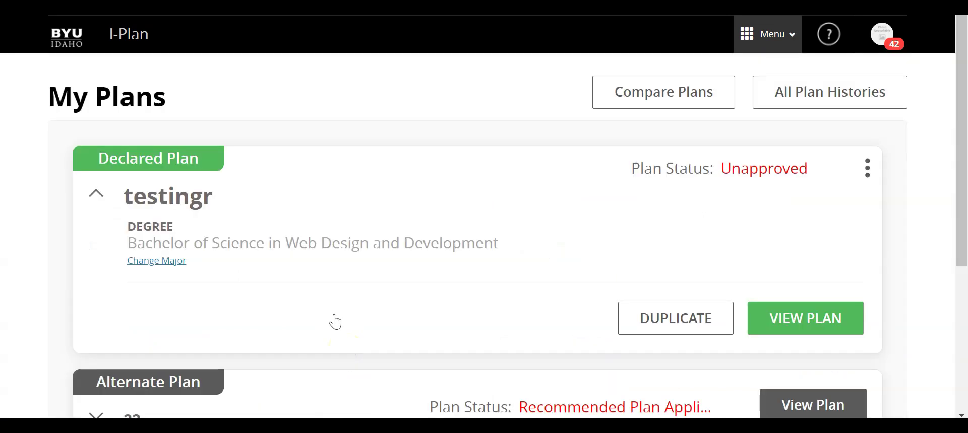
{"action": "left_click", "coordinate": [112, 170]}
{"action": "scroll", "coordinate": [212, 169], "scroll_direction": "down", "scroll_amount": 3}
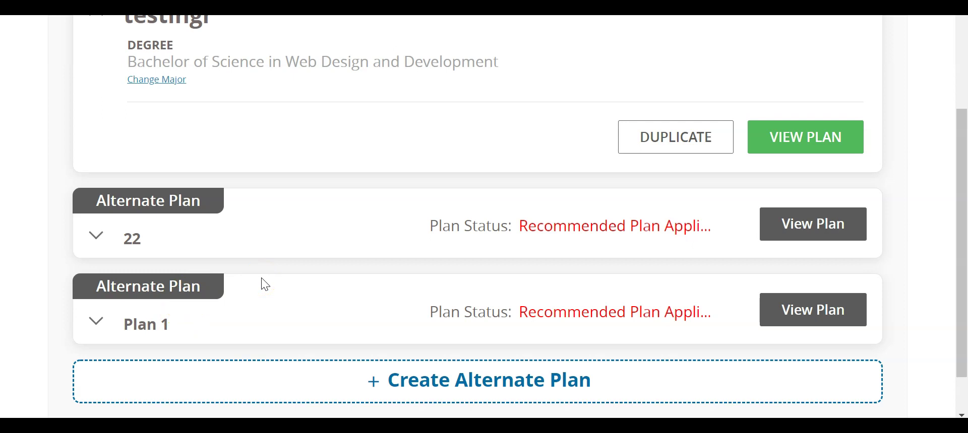
{"action": "scroll", "coordinate": [265, 284], "scroll_direction": "up", "scroll_amount": 3}
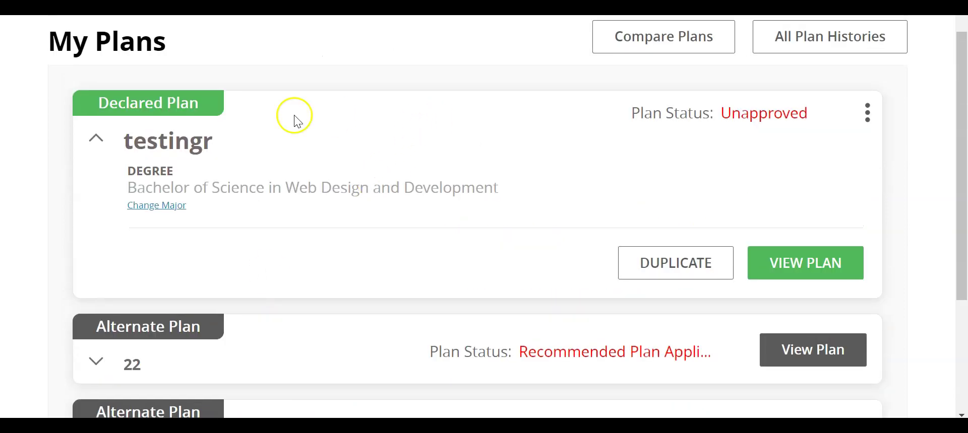
Step: Open declared plan testingr and briefly show, then hide, its alerts list
{"action": "left_click", "coordinate": [810, 266]}
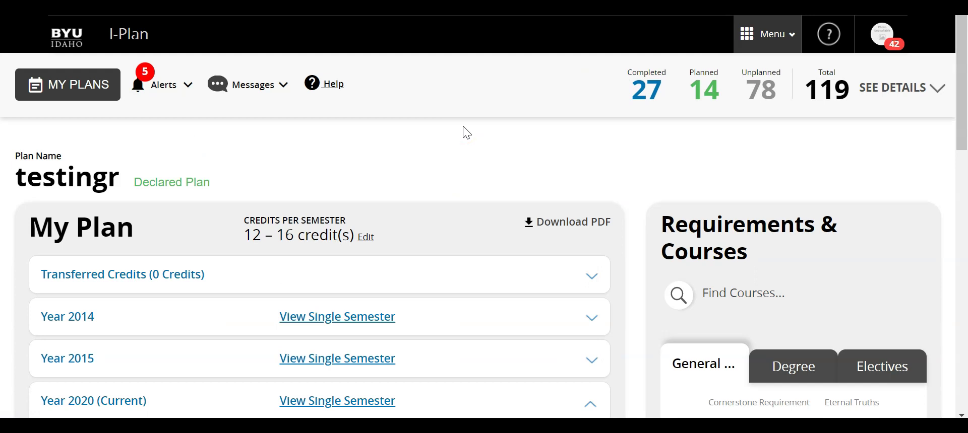
{"action": "left_click", "coordinate": [187, 92]}
{"action": "left_click", "coordinate": [188, 91]}
{"action": "left_click", "coordinate": [282, 90]}
Step: Expand plan details to review GPA 2.56, residency 27/30 and upper-division 8/15 credits
{"action": "left_click", "coordinate": [941, 93]}
{"action": "scroll", "coordinate": [919, 111], "scroll_direction": "down", "scroll_amount": 1}
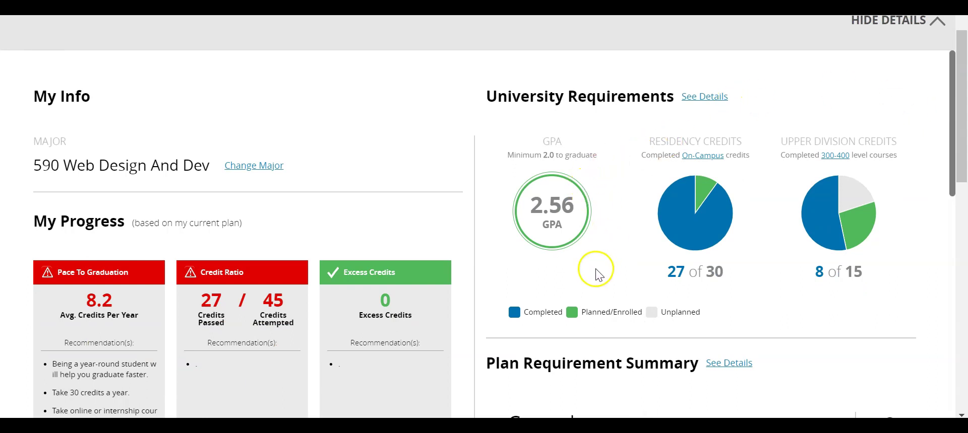
{"action": "mouse_move", "coordinate": [719, 229]}
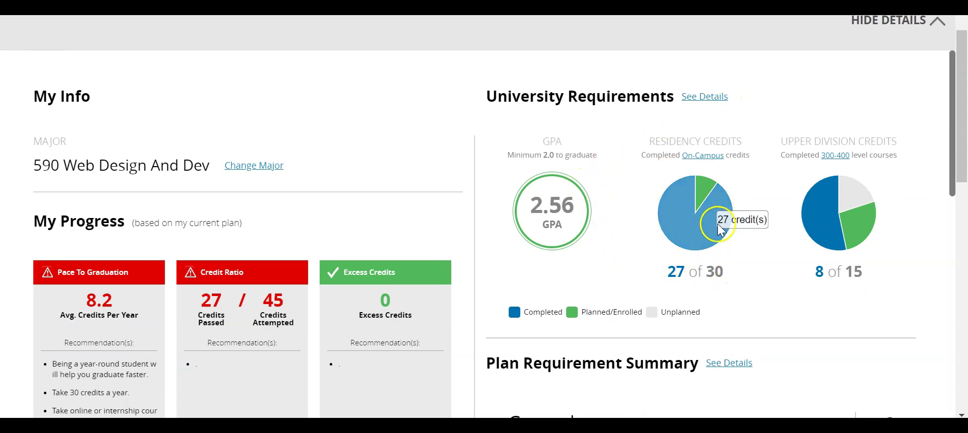
{"action": "mouse_move", "coordinate": [833, 232]}
{"action": "scroll", "coordinate": [833, 231], "scroll_direction": "down", "scroll_amount": 4}
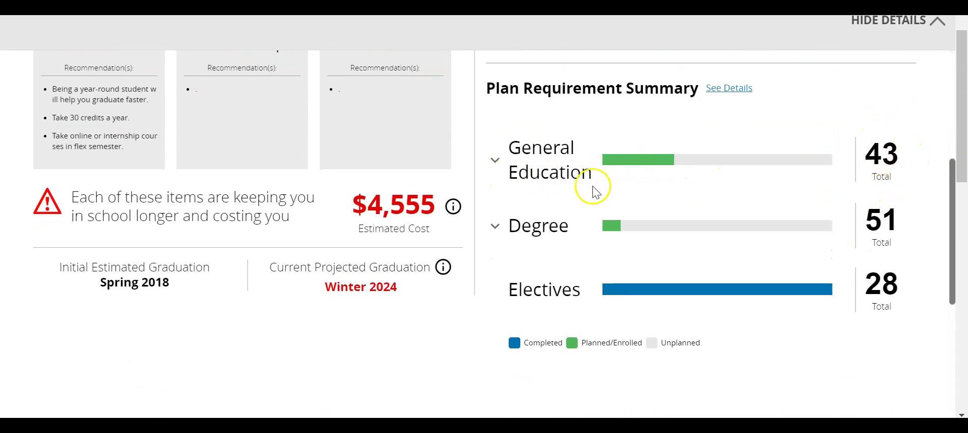
{"action": "mouse_move", "coordinate": [705, 299]}
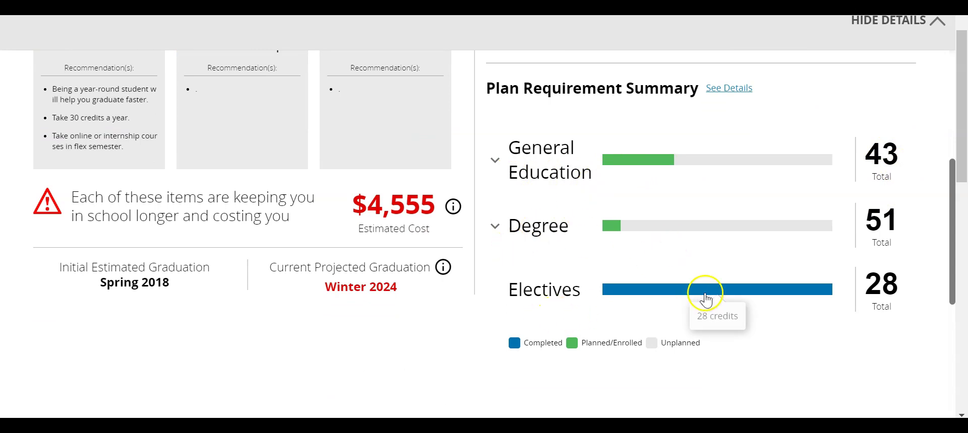
{"action": "scroll", "coordinate": [696, 144], "scroll_direction": "up", "scroll_amount": 7}
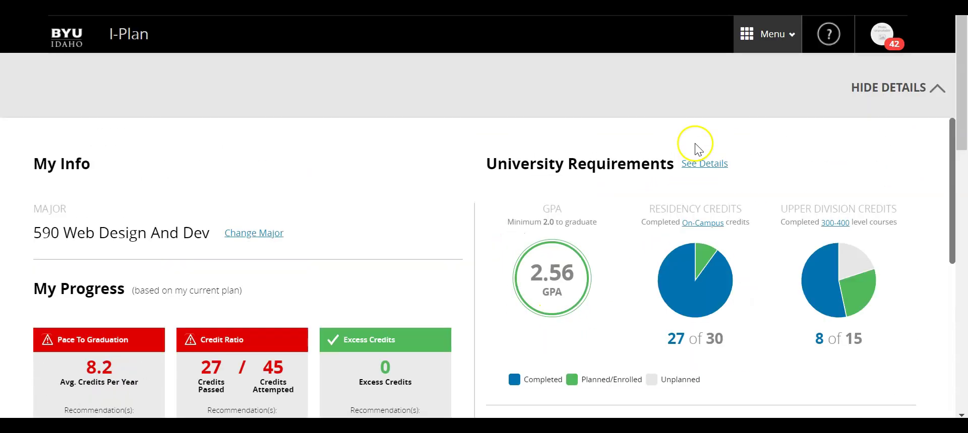
Step: Hide the plan details and scroll through the plan's years
{"action": "left_click", "coordinate": [932, 92]}
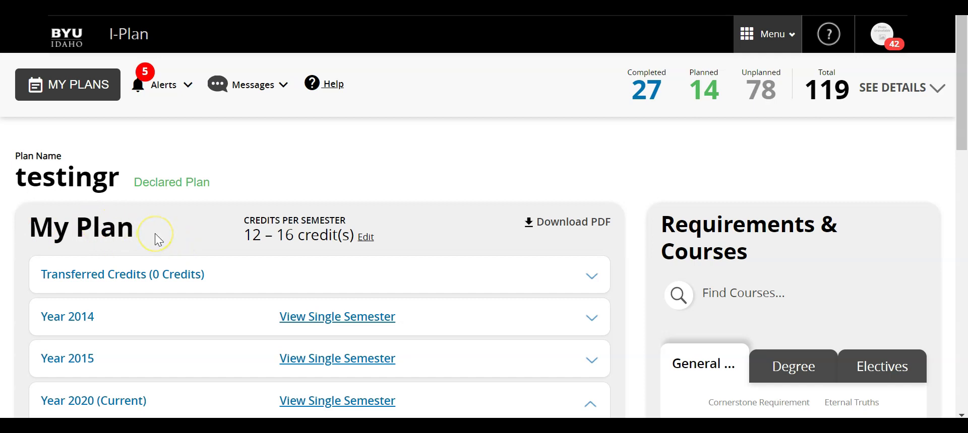
{"action": "scroll", "coordinate": [155, 234], "scroll_direction": "down", "scroll_amount": 1}
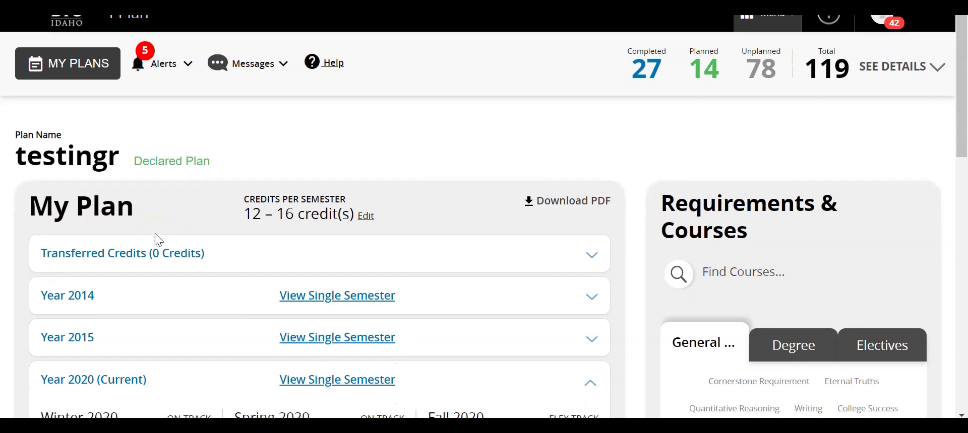
{"action": "scroll", "coordinate": [155, 237], "scroll_direction": "down", "scroll_amount": 3}
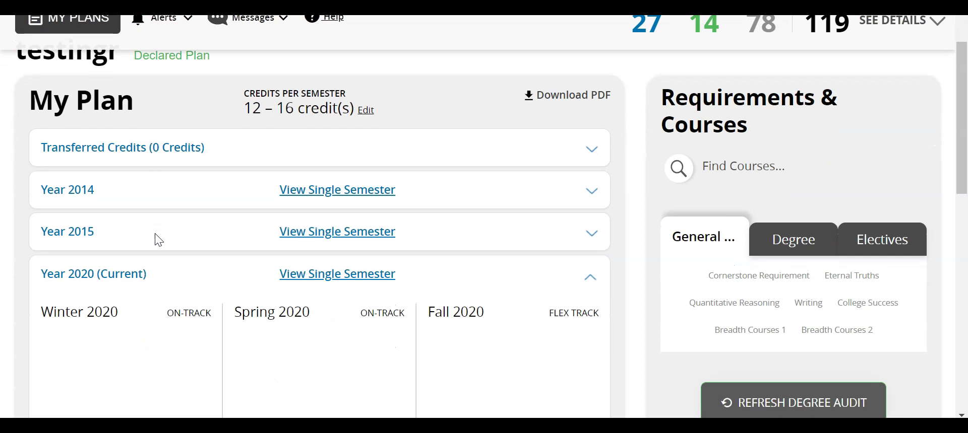
{"action": "scroll", "coordinate": [155, 237], "scroll_direction": "up", "scroll_amount": 2}
Step: Collapse Year 2020 and expand Year 2014 to show Spring 2014's four EPS Test Courses
{"action": "left_click", "coordinate": [590, 348]}
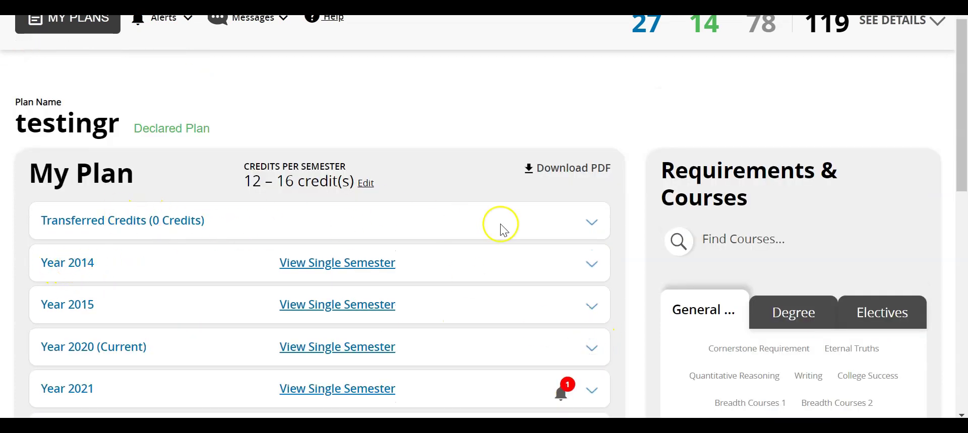
{"action": "left_click", "coordinate": [588, 264]}
{"action": "scroll", "coordinate": [387, 295], "scroll_direction": "down", "scroll_amount": 2}
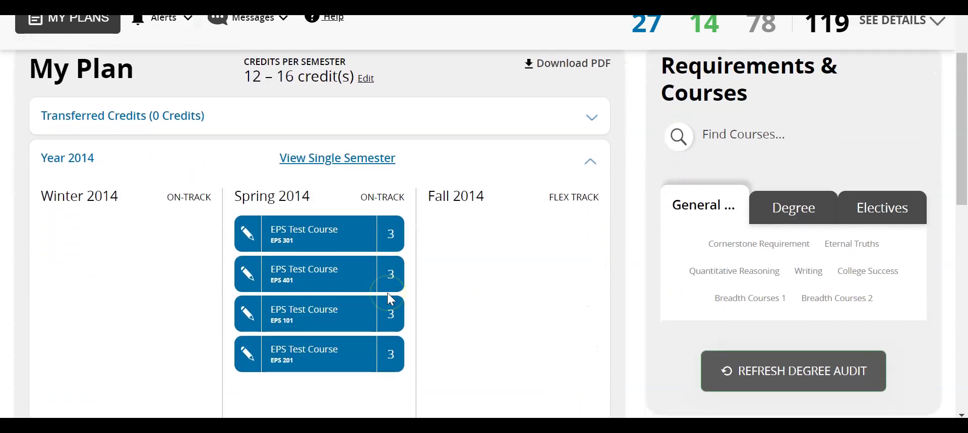
{"action": "scroll", "coordinate": [387, 292], "scroll_direction": "down", "scroll_amount": 1}
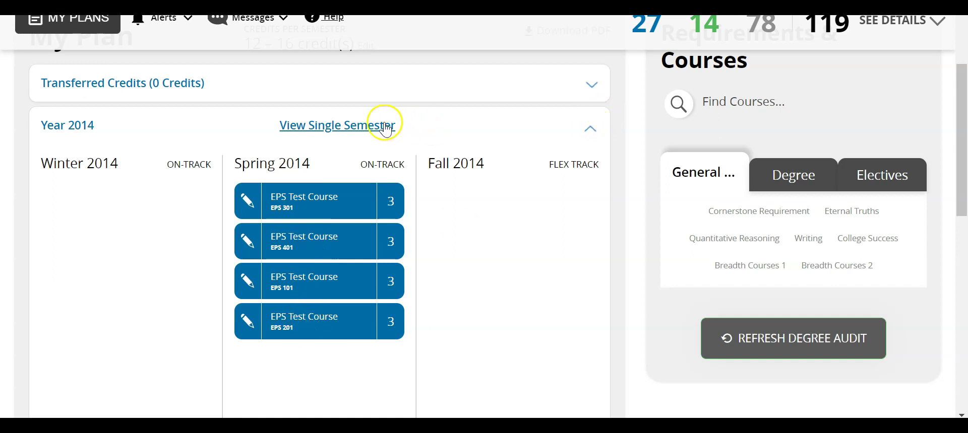
Step: Switch to single-semester view and scroll through Winter 2021's 21-credit course list
{"action": "left_click", "coordinate": [365, 128]}
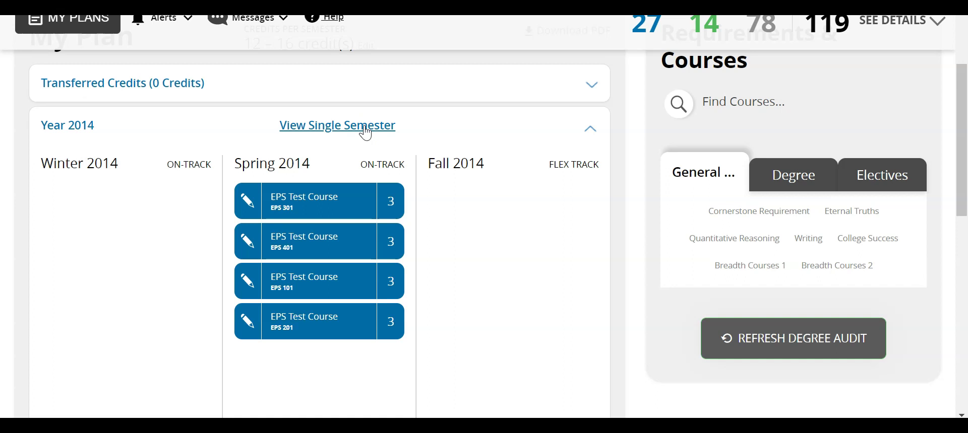
{"action": "scroll", "coordinate": [317, 202], "scroll_direction": "down", "scroll_amount": 4}
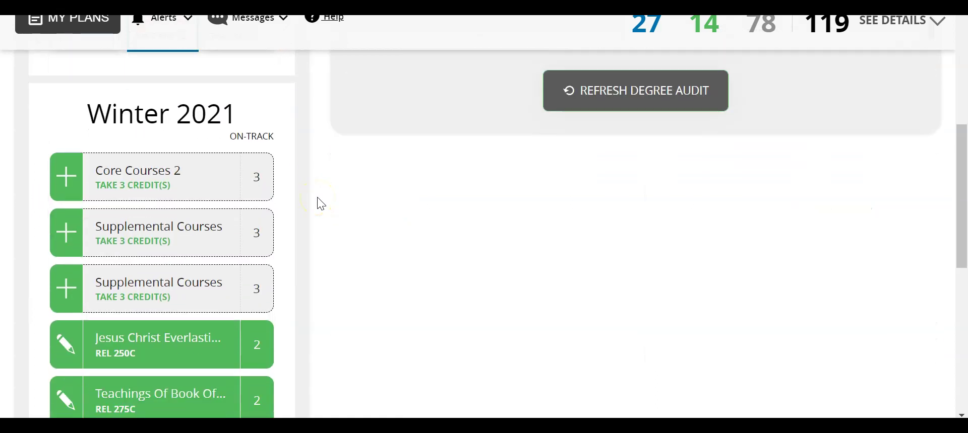
{"action": "scroll", "coordinate": [312, 161], "scroll_direction": "down", "scroll_amount": 4}
{"action": "scroll", "coordinate": [316, 162], "scroll_direction": "up", "scroll_amount": 2}
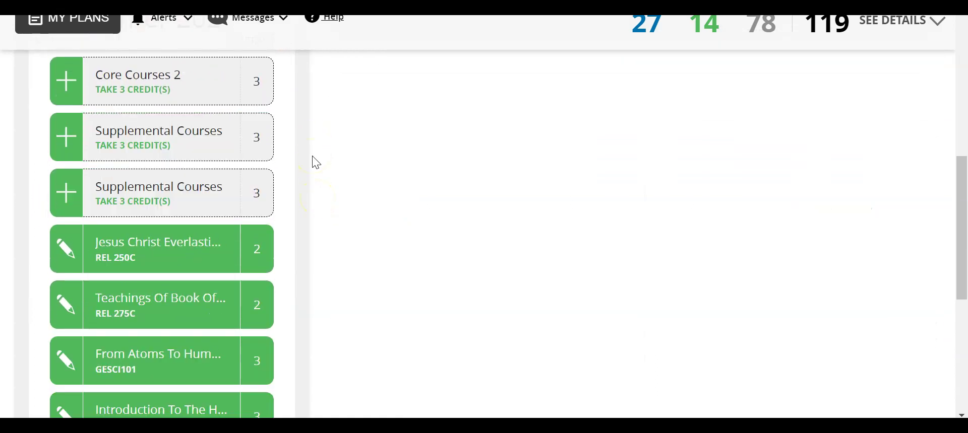
{"action": "scroll", "coordinate": [316, 162], "scroll_direction": "up", "scroll_amount": 10}
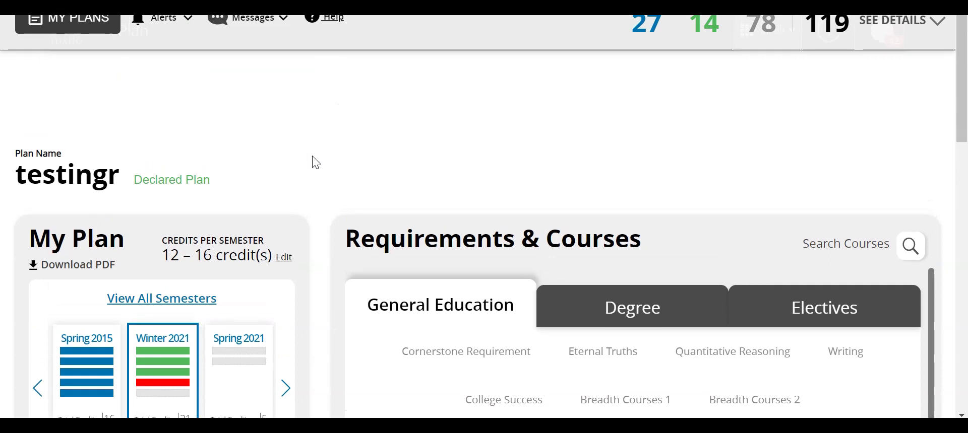
{"action": "scroll", "coordinate": [297, 201], "scroll_direction": "down", "scroll_amount": 1}
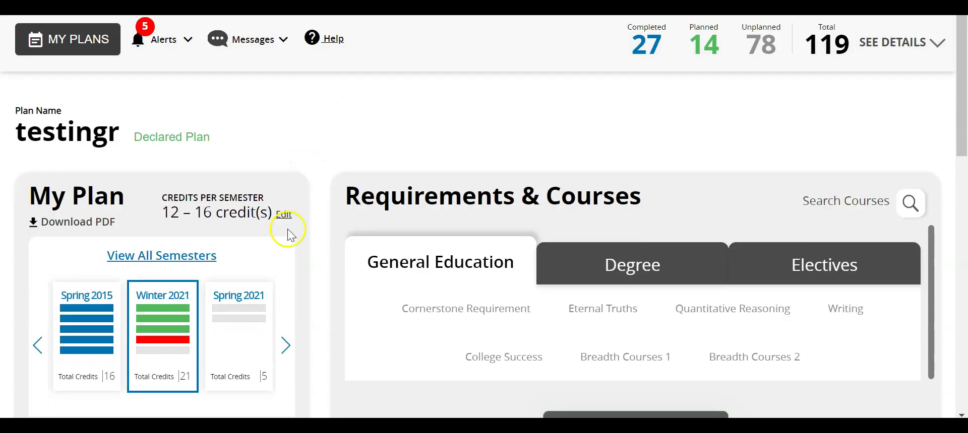
Step: Return to the by-year view, collapse Year 2014 and expand Year 2021
{"action": "left_click", "coordinate": [196, 261]}
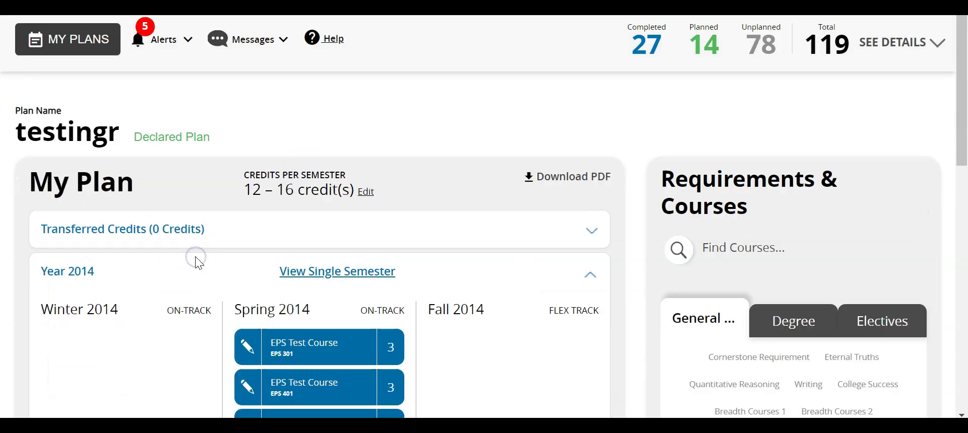
{"action": "scroll", "coordinate": [402, 240], "scroll_direction": "down", "scroll_amount": 2}
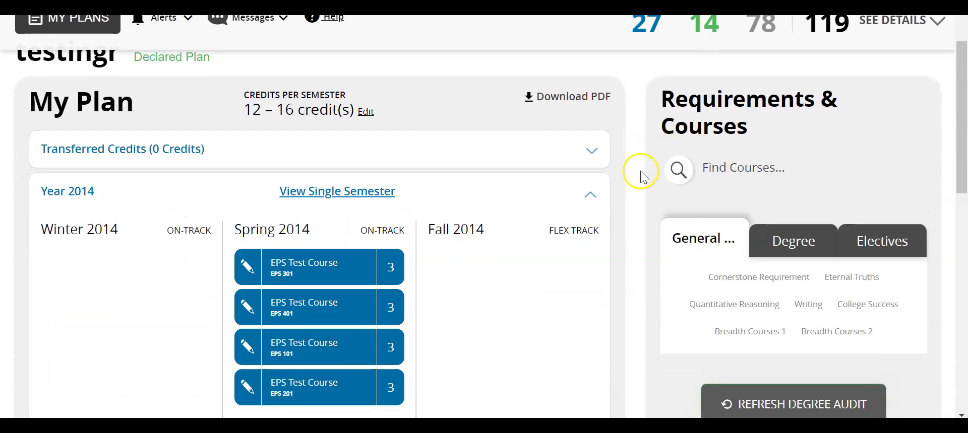
{"action": "left_click", "coordinate": [589, 201]}
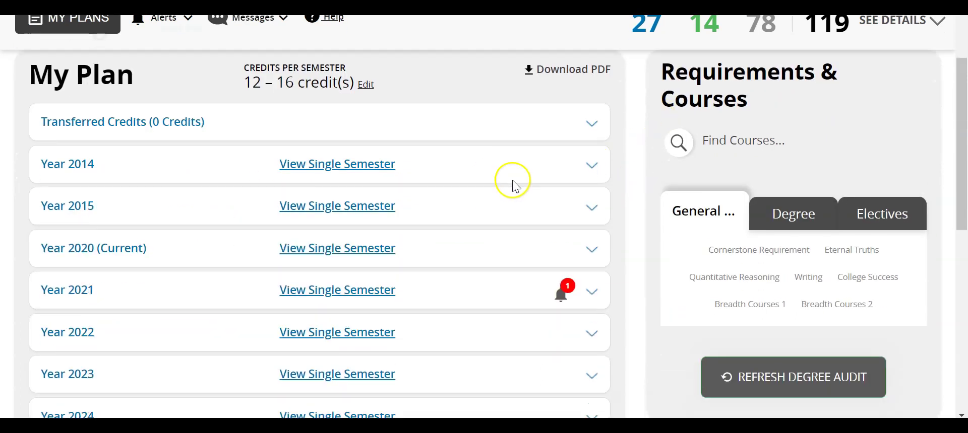
{"action": "scroll", "coordinate": [512, 183], "scroll_direction": "down", "scroll_amount": 2}
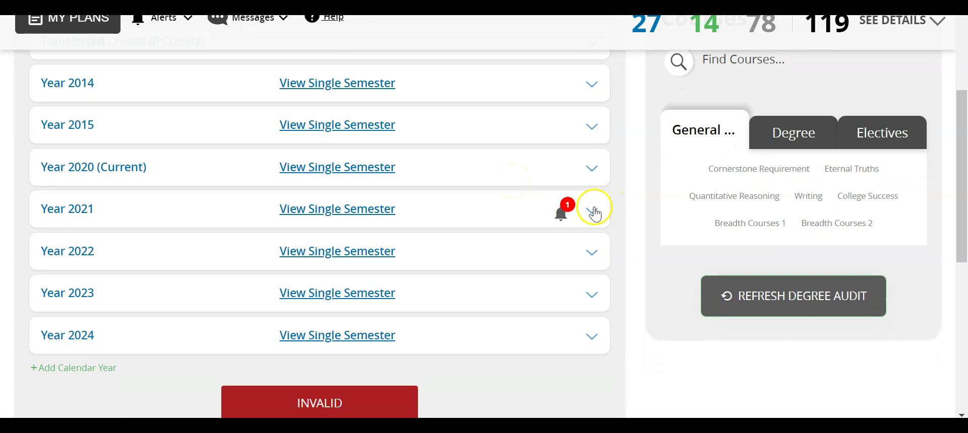
{"action": "left_click", "coordinate": [594, 210]}
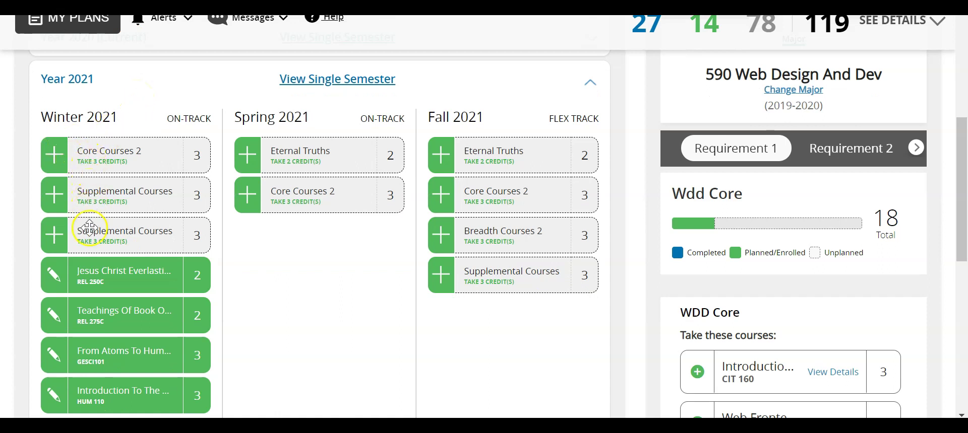
{"action": "scroll", "coordinate": [89, 230], "scroll_direction": "down", "scroll_amount": 1}
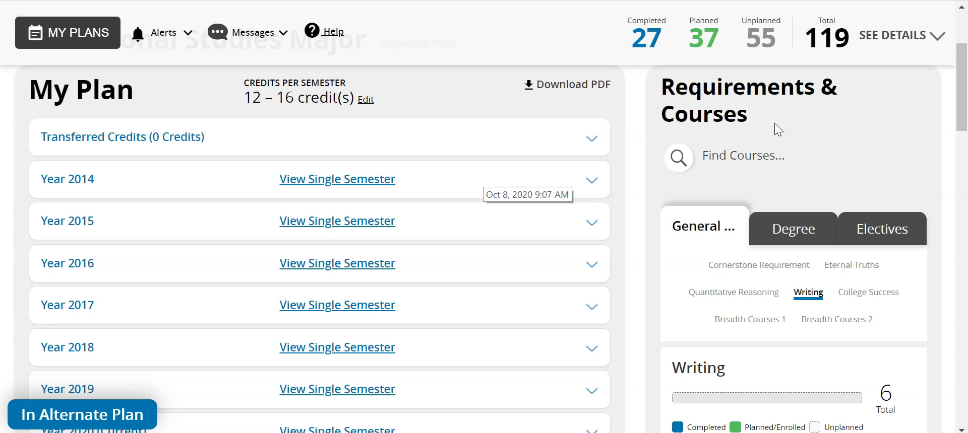
Step: Show each General Education category in turn, from Cornerstone through Breadth Courses 2
{"action": "left_click", "coordinate": [712, 234]}
{"action": "left_click", "coordinate": [725, 248]}
{"action": "left_click", "coordinate": [750, 270]}
{"action": "left_click", "coordinate": [863, 269]}
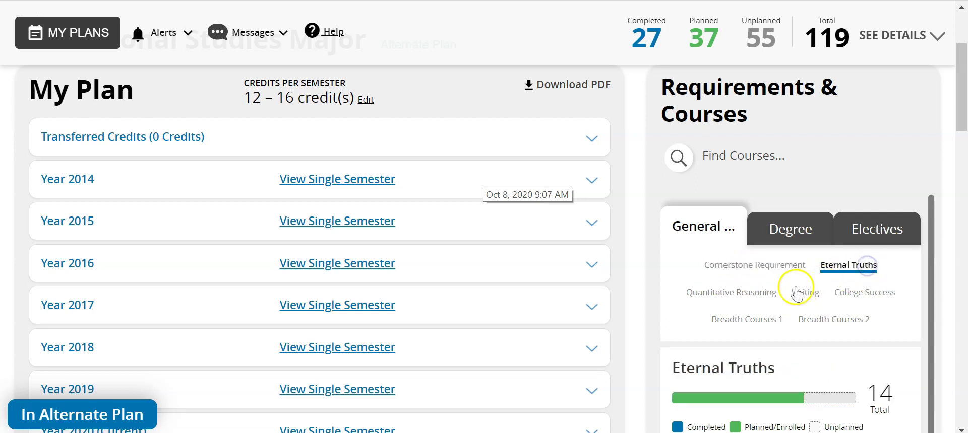
{"action": "left_click", "coordinate": [755, 296]}
{"action": "left_click", "coordinate": [818, 297]}
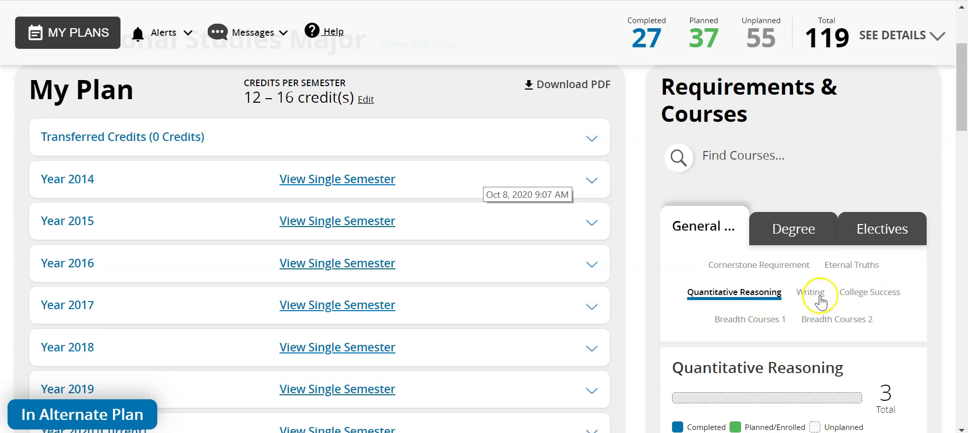
{"action": "left_click", "coordinate": [862, 301]}
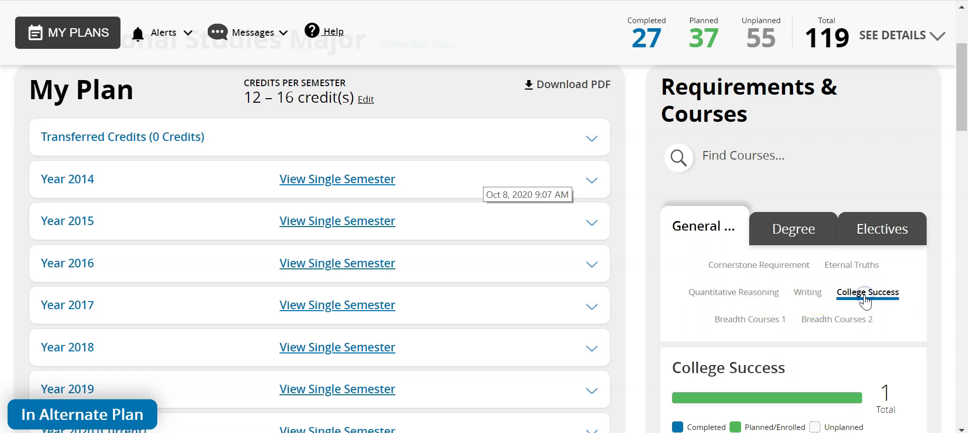
{"action": "left_click", "coordinate": [761, 323]}
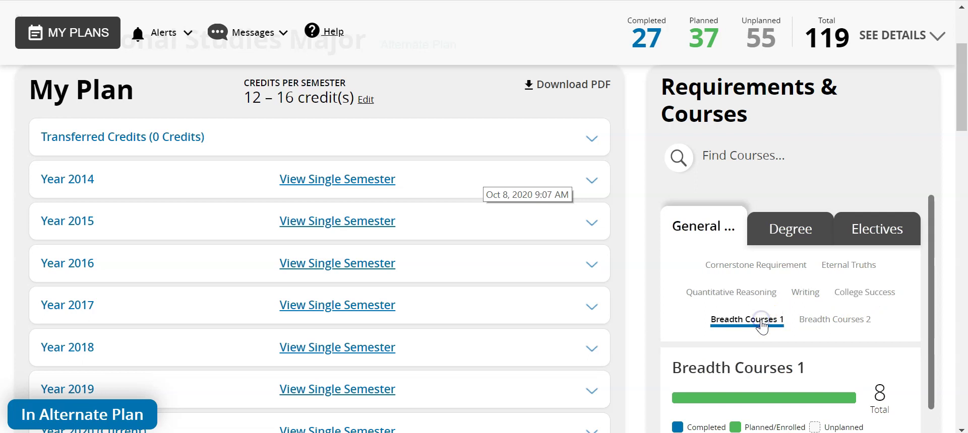
{"action": "left_click", "coordinate": [818, 323]}
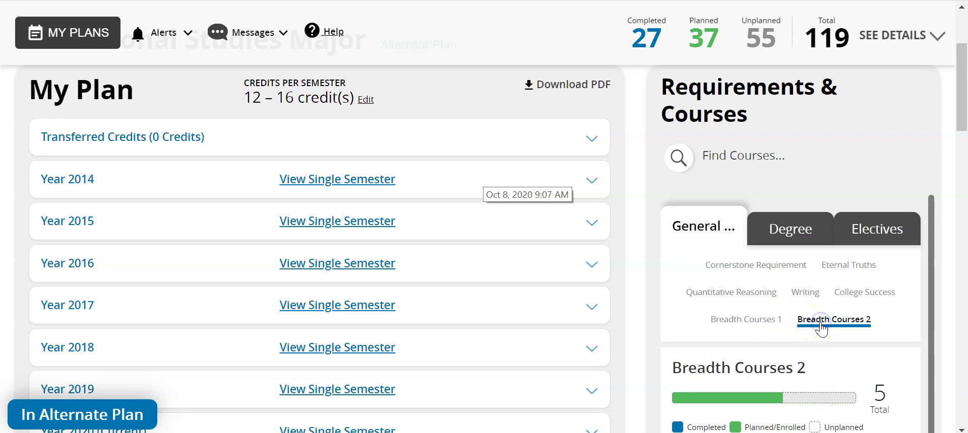
{"action": "left_click", "coordinate": [820, 324]}
Step: Review the Writing Composition Core courses, then show the 404 Applied Business Management degree requirements
{"action": "left_click", "coordinate": [703, 232]}
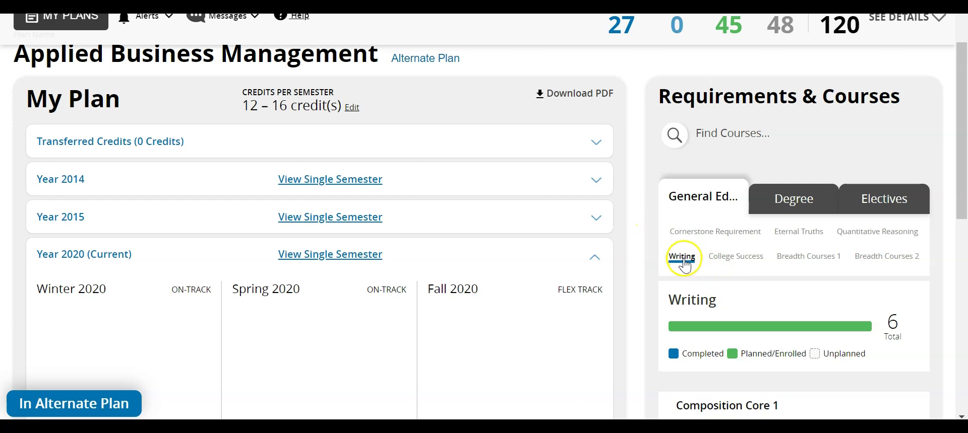
{"action": "scroll", "coordinate": [684, 268], "scroll_direction": "down", "scroll_amount": 6}
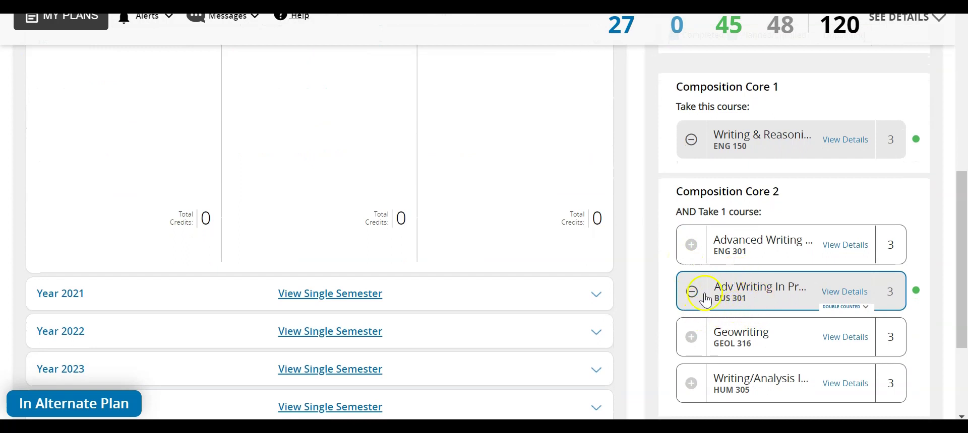
{"action": "scroll", "coordinate": [718, 303], "scroll_direction": "up", "scroll_amount": 4}
{"action": "left_click", "coordinate": [761, 78]}
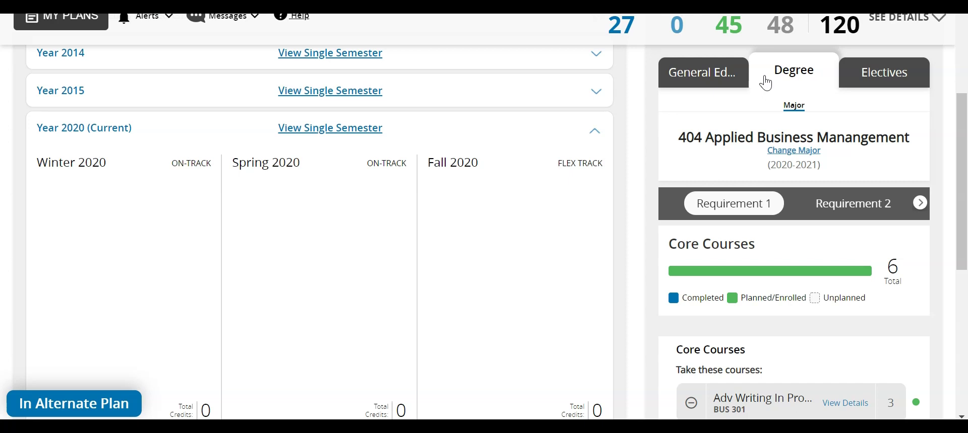
{"action": "left_click", "coordinate": [745, 206]}
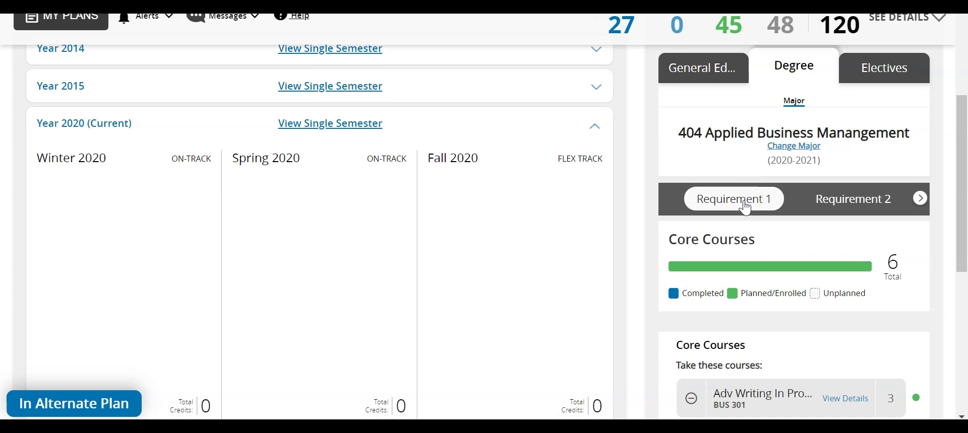
{"action": "scroll", "coordinate": [745, 209], "scroll_direction": "down", "scroll_amount": 3}
{"action": "left_click", "coordinate": [701, 267]}
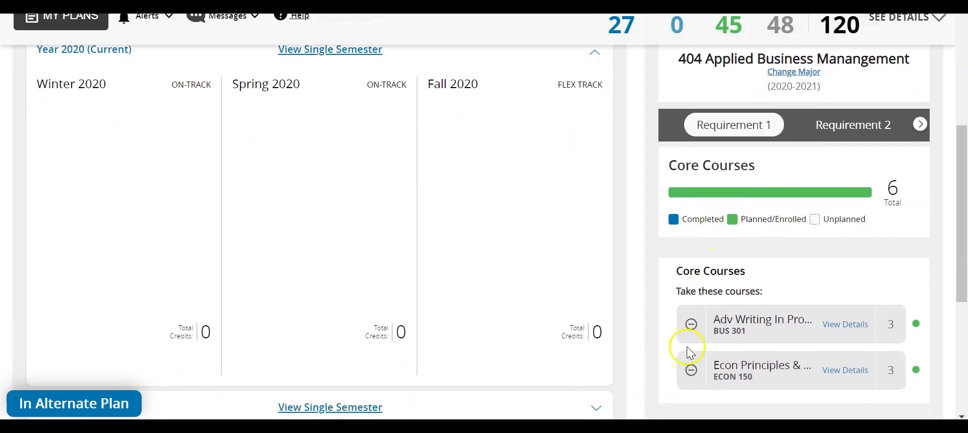
{"action": "scroll", "coordinate": [704, 374], "scroll_direction": "down", "scroll_amount": 1}
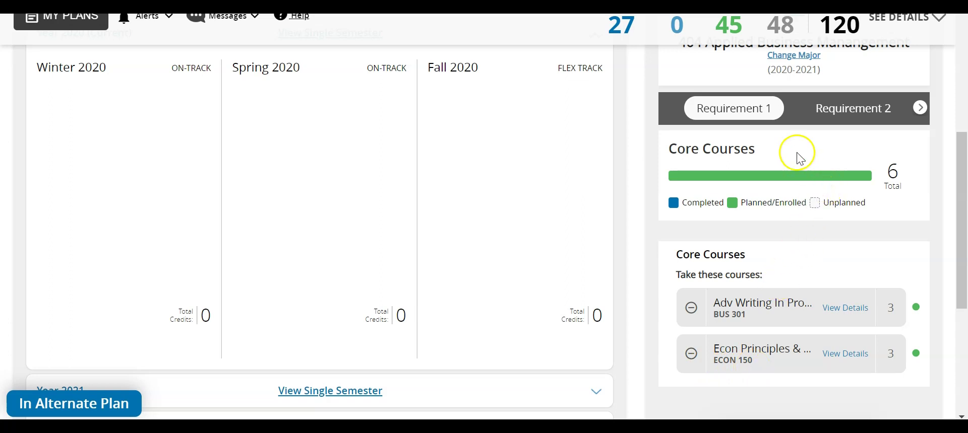
Step: Browse Requirement 2's certificate options D, Agribusiness C110, and E, Commercial Fund C111
{"action": "left_click", "coordinate": [855, 114]}
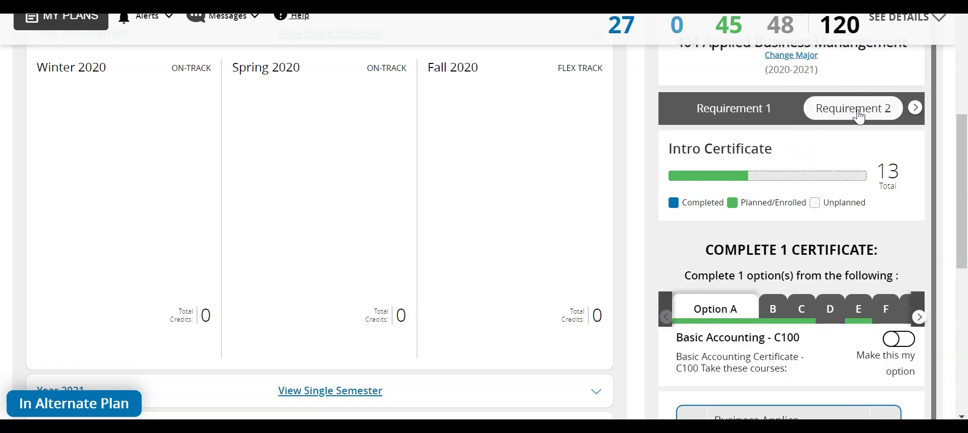
{"action": "scroll", "coordinate": [846, 129], "scroll_direction": "down", "scroll_amount": 2}
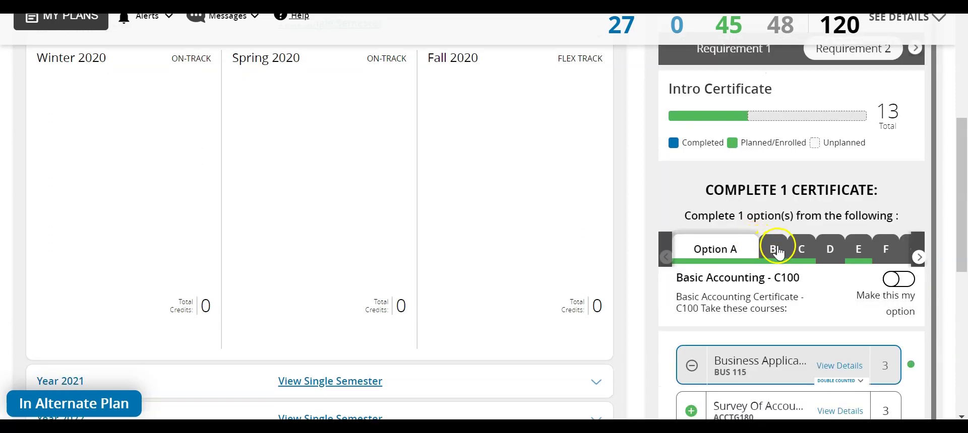
{"action": "left_click", "coordinate": [840, 248]}
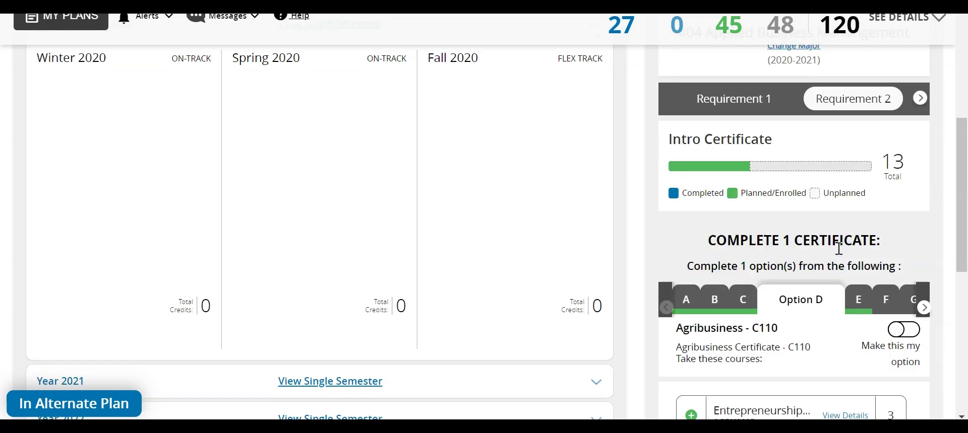
{"action": "left_click", "coordinate": [855, 298]}
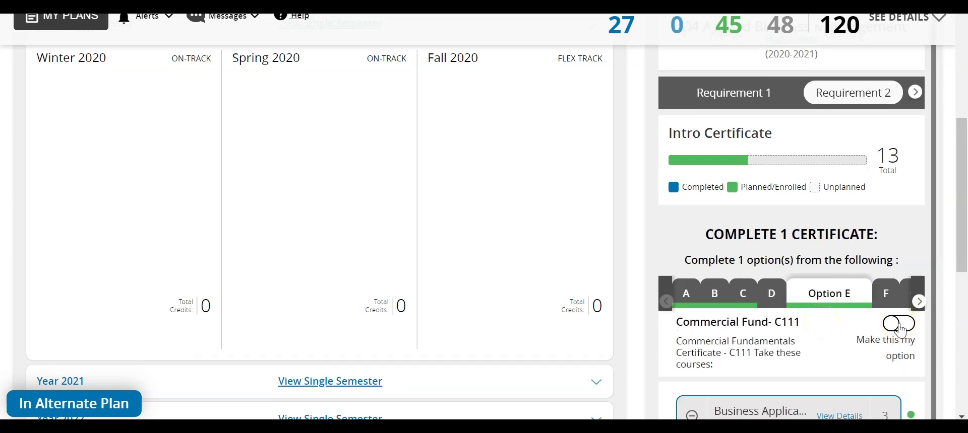
{"action": "scroll", "coordinate": [857, 360], "scroll_direction": "down", "scroll_amount": 4}
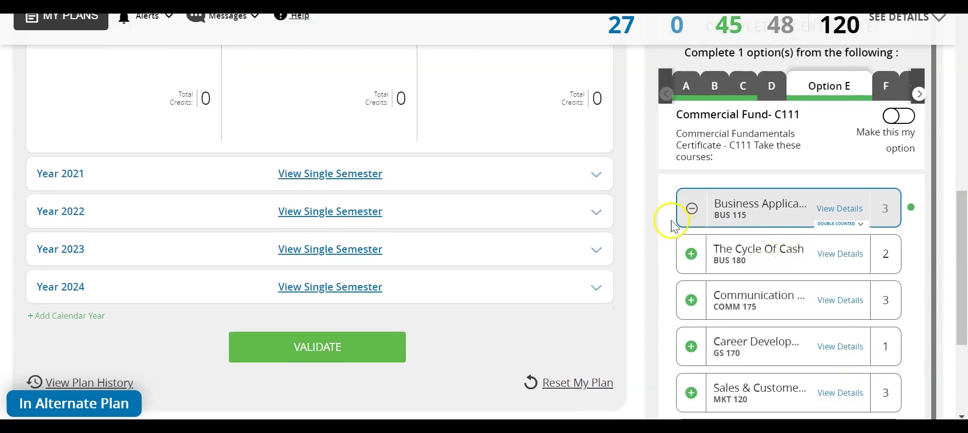
{"action": "scroll", "coordinate": [877, 136], "scroll_direction": "up", "scroll_amount": 5}
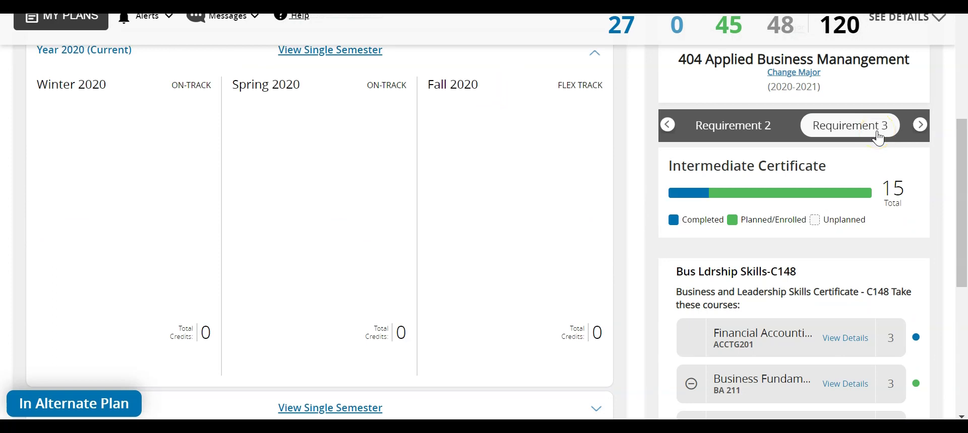
Step: Step through Requirement 4, the Advanced Certificate, to Requirement 5, Supplemental Courses
{"action": "left_click", "coordinate": [920, 125]}
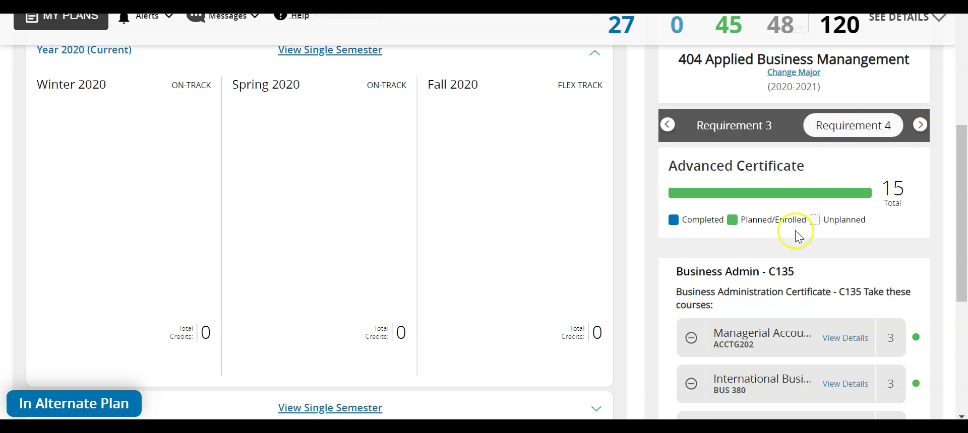
{"action": "scroll", "coordinate": [794, 231], "scroll_direction": "down", "scroll_amount": 1}
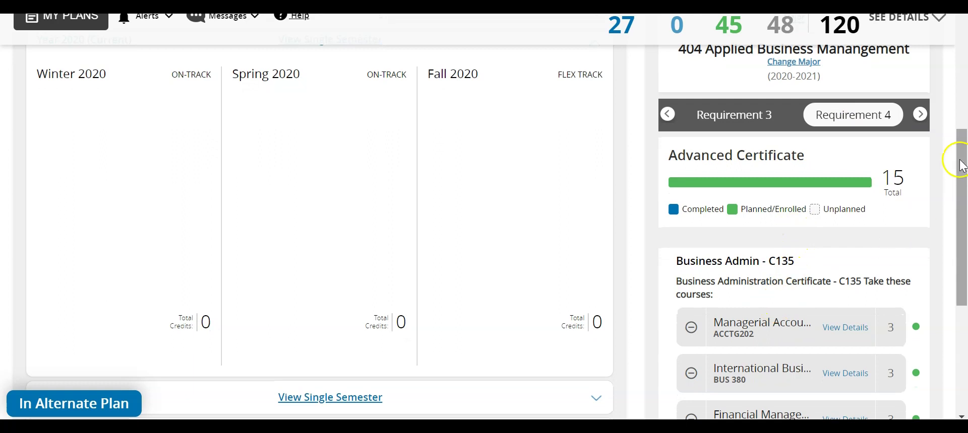
{"action": "left_click", "coordinate": [920, 114]}
{"action": "left_click", "coordinate": [859, 115]}
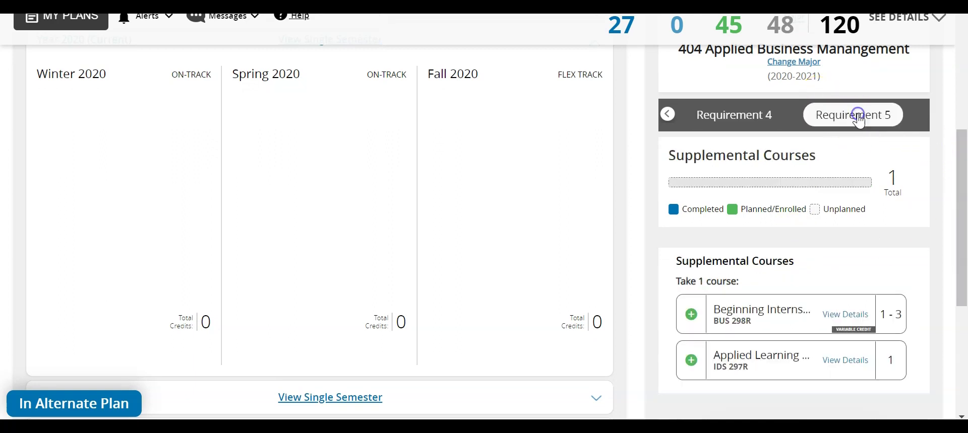
{"action": "scroll", "coordinate": [799, 232], "scroll_direction": "down", "scroll_amount": 1}
Step: Show the 40-credit Electives requirement with its course search
{"action": "scroll", "coordinate": [796, 232], "scroll_direction": "down", "scroll_amount": 3}
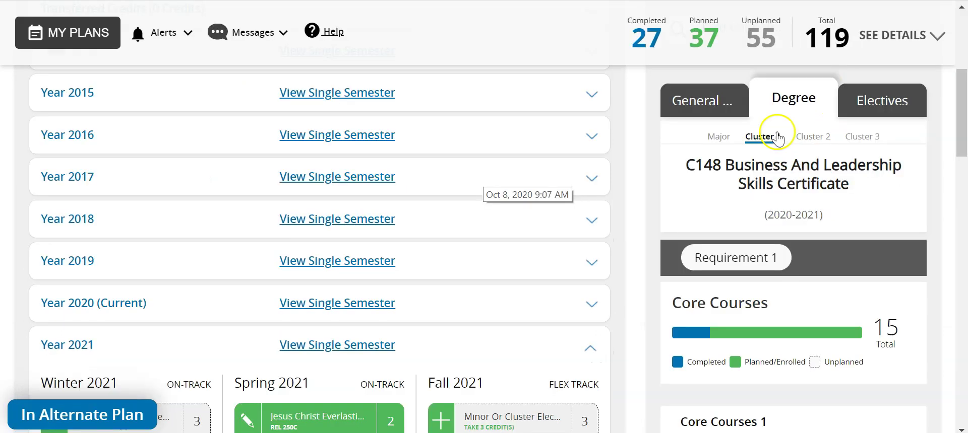
{"action": "left_click", "coordinate": [867, 104]}
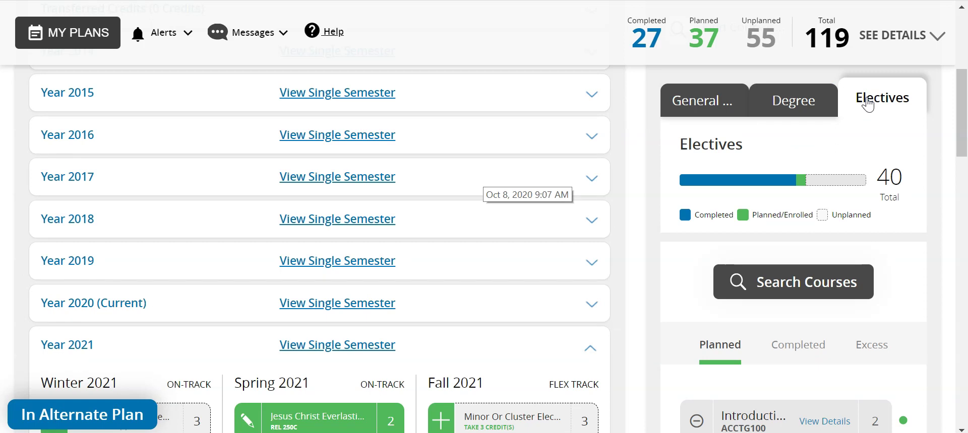
{"action": "left_click", "coordinate": [866, 85]}
Step: List the completed electives, including B 398, EPS 301 and ME 398R
{"action": "scroll", "coordinate": [786, 222], "scroll_direction": "down", "scroll_amount": 3}
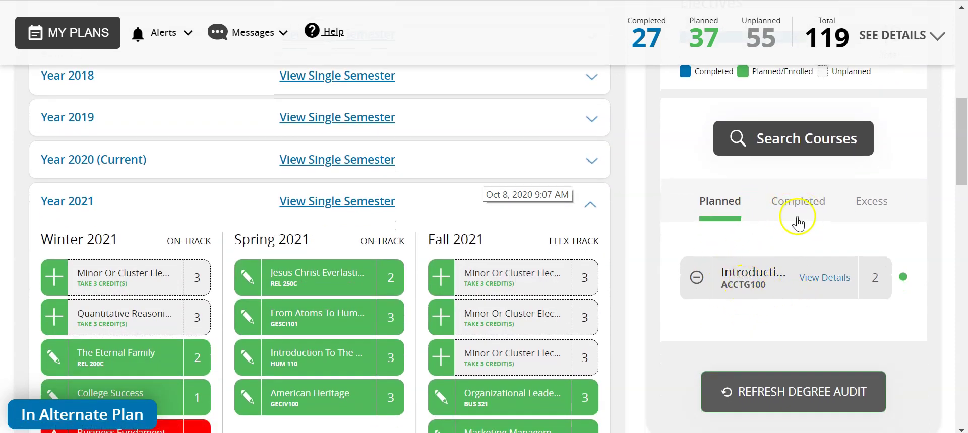
{"action": "left_click", "coordinate": [809, 204]}
{"action": "scroll", "coordinate": [786, 260], "scroll_direction": "down", "scroll_amount": 1}
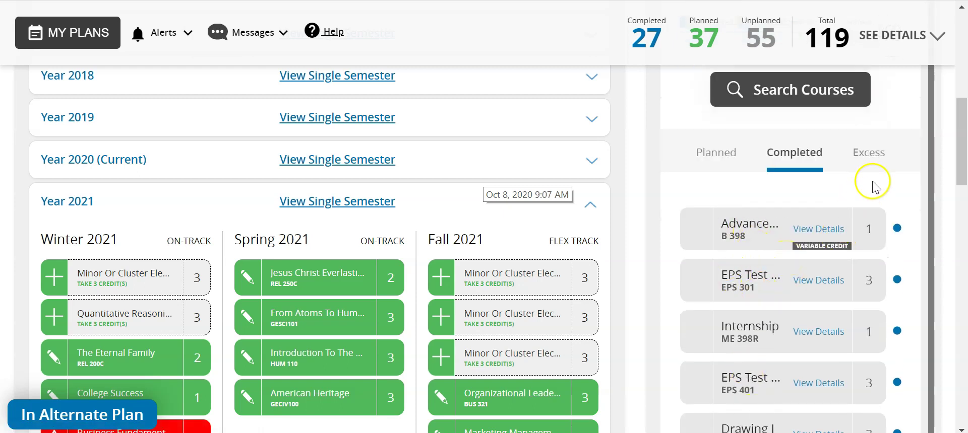
{"action": "scroll", "coordinate": [878, 184], "scroll_direction": "up", "scroll_amount": 1}
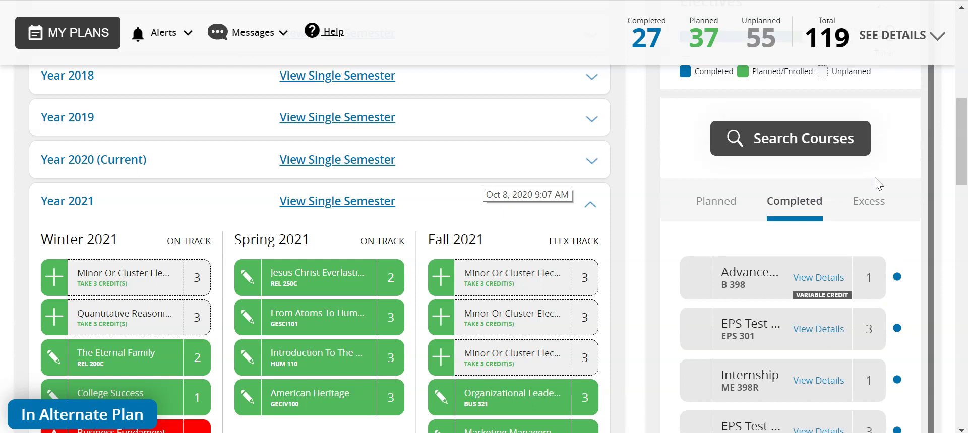
{"action": "scroll", "coordinate": [878, 184], "scroll_direction": "up", "scroll_amount": 1}
{"action": "scroll", "coordinate": [878, 184], "scroll_direction": "up", "scroll_amount": 1}
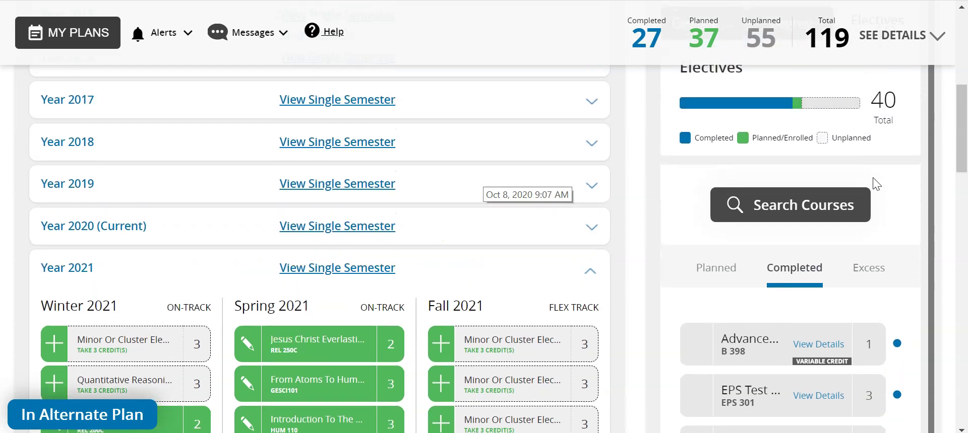
Step: Go from Search Courses to the BYU-Pathway Contact Us page
{"action": "left_click", "coordinate": [900, 83]}
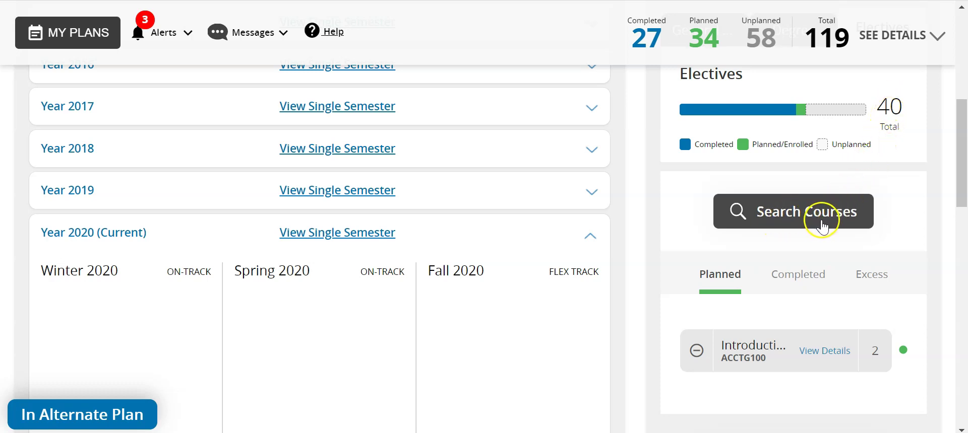
{"action": "left_click", "coordinate": [799, 206]}
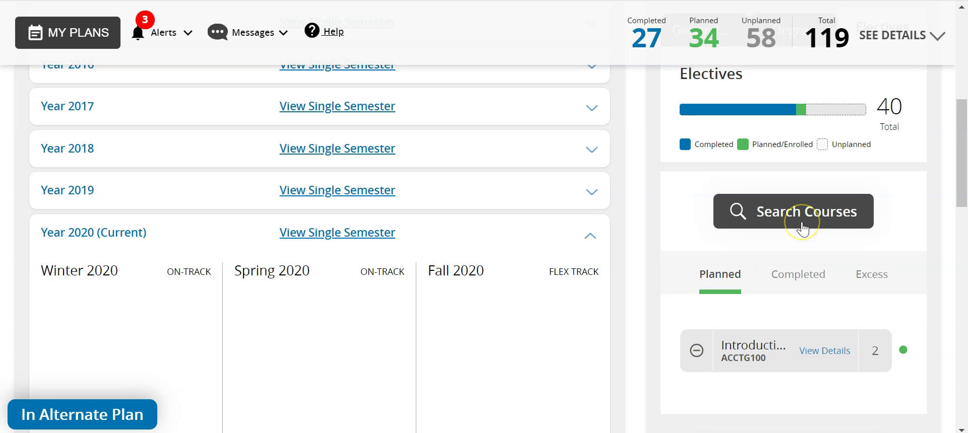